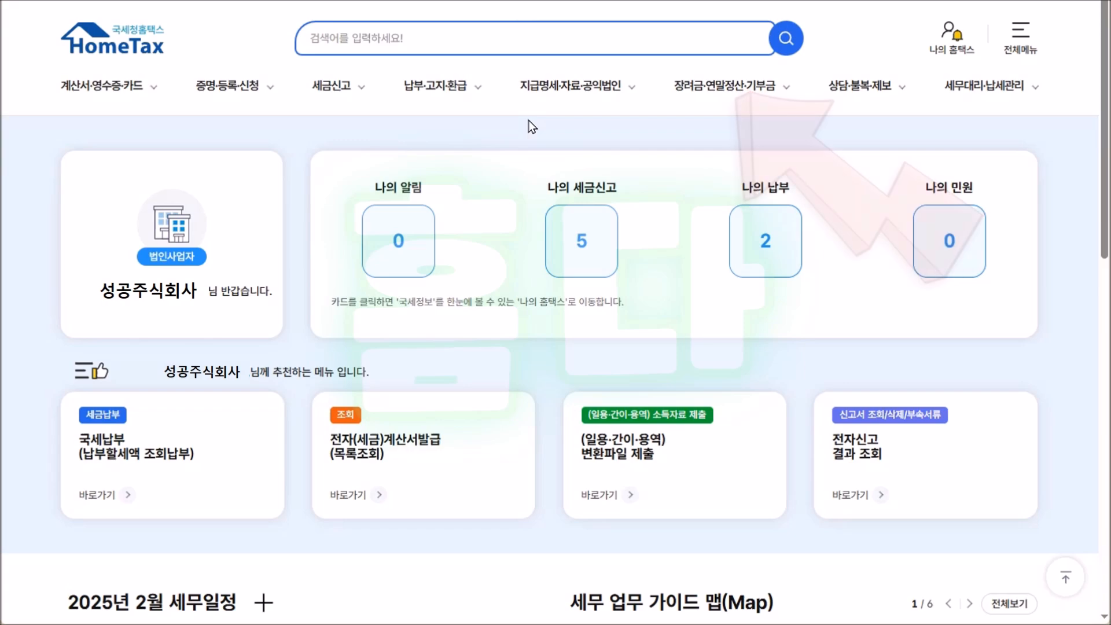
Open the company-side 근로자 기초자료 등록 page under 편리한 연말정산 and select 공제신고서 제출 as the submission type.
click(727, 87)
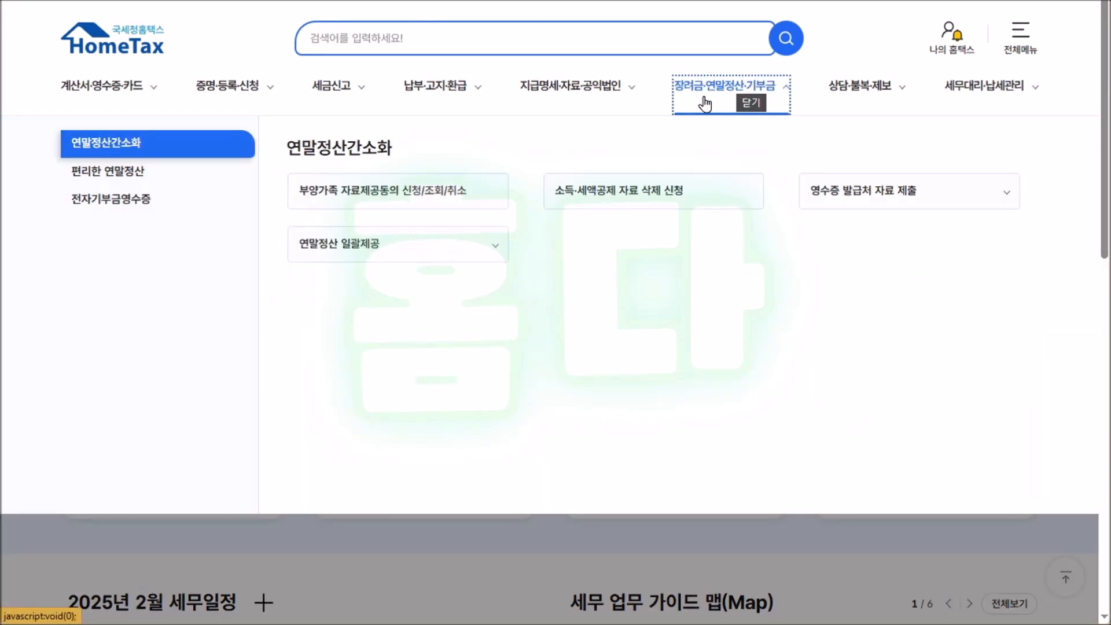
click(140, 173)
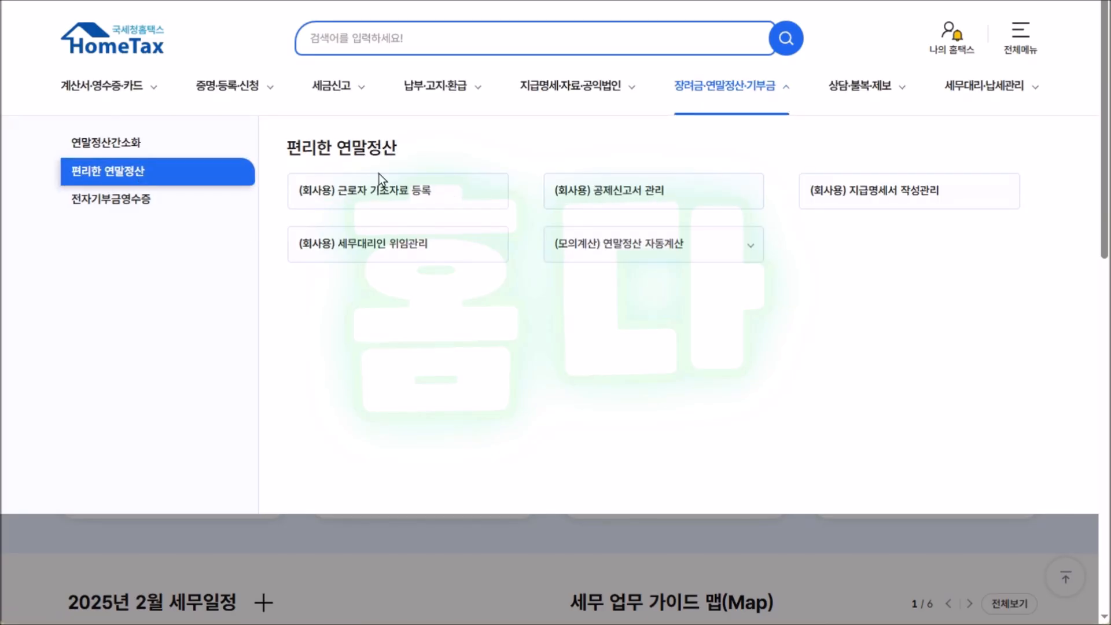
click(379, 198)
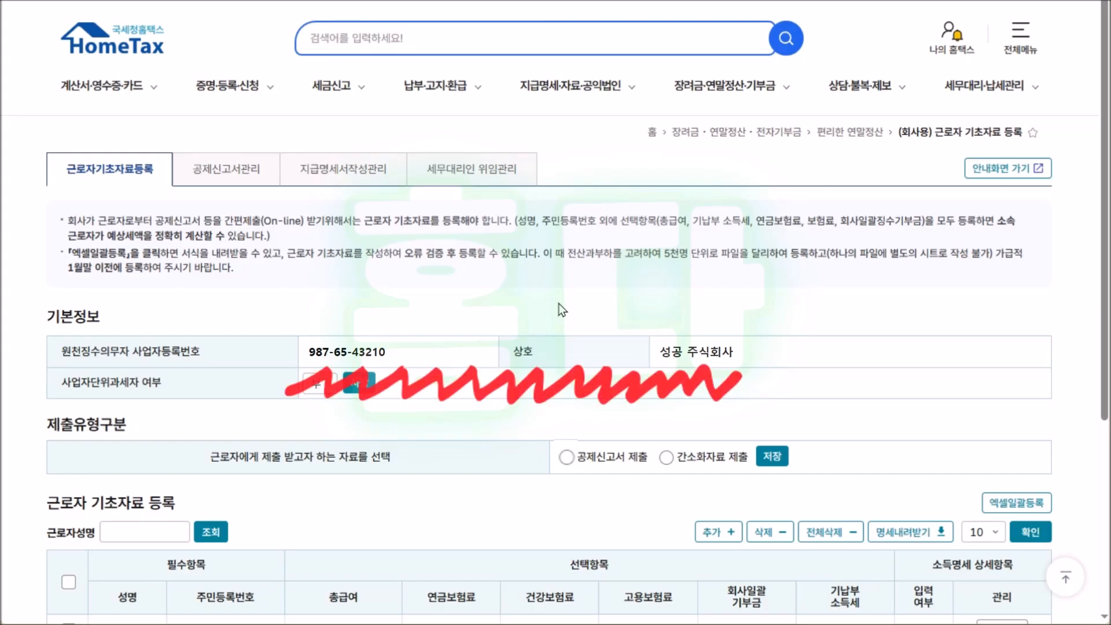
scroll(560, 311, down, 2)
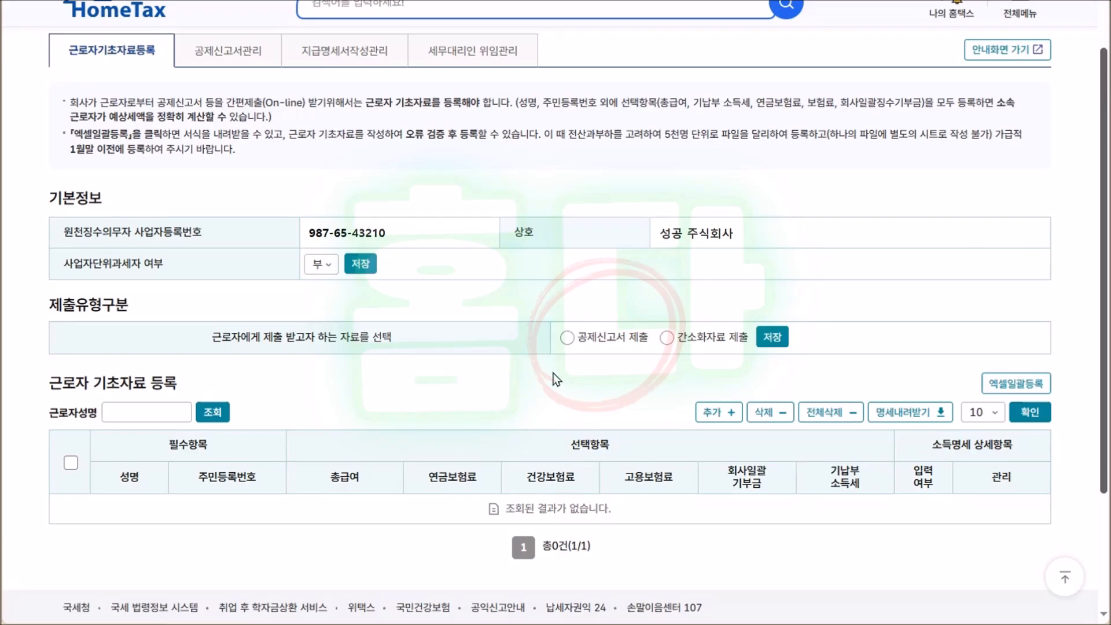
click(568, 338)
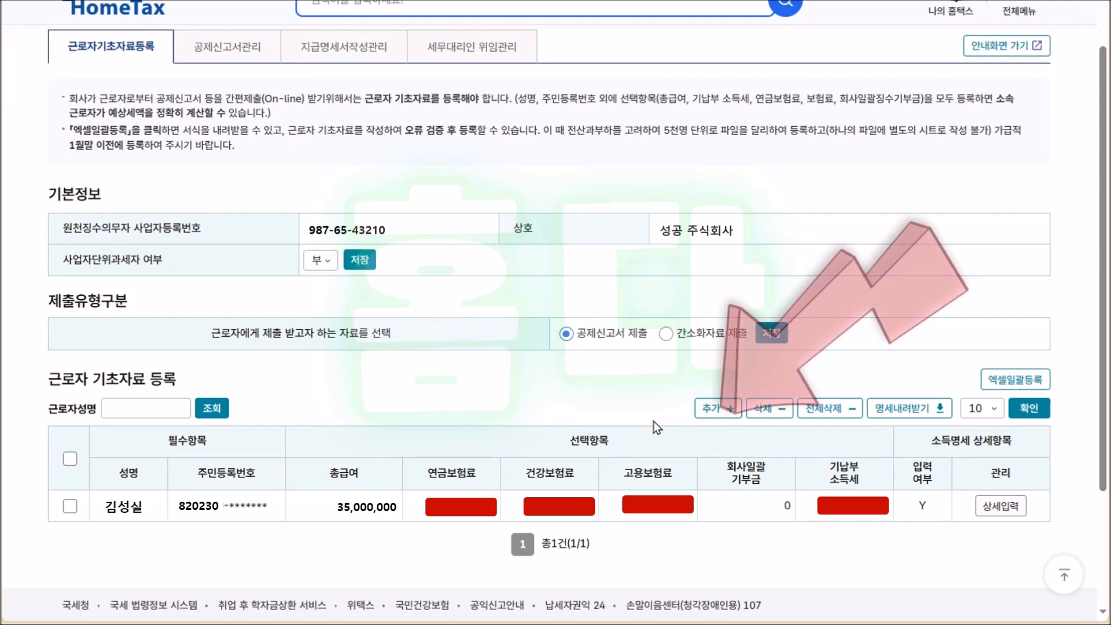
Add a new worker record, entering the worker's name and resident registration number and verifying them.
click(718, 409)
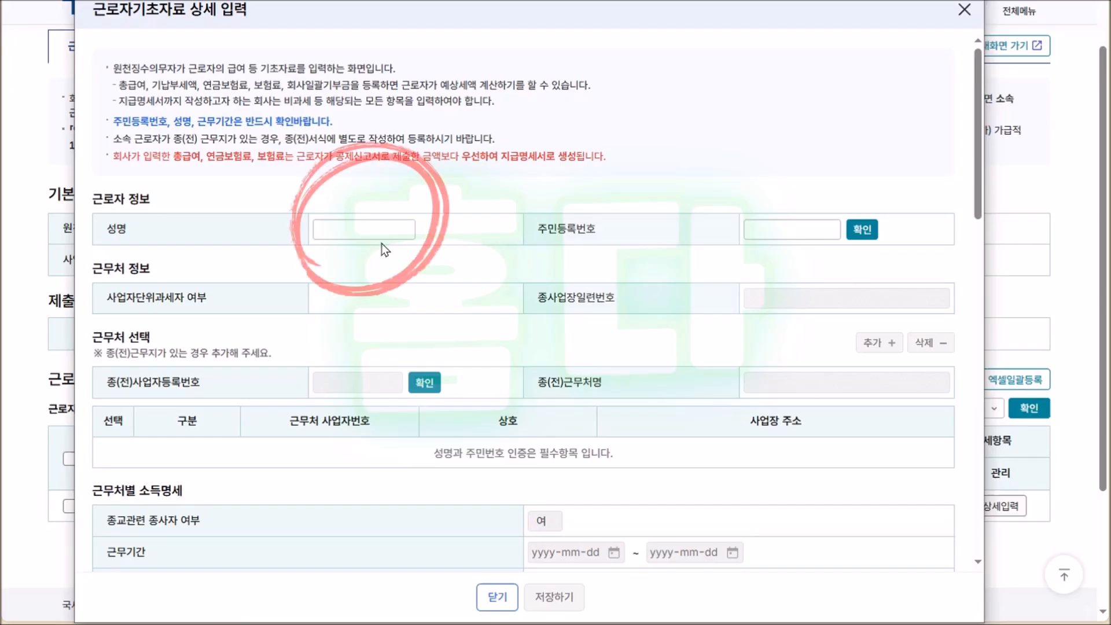
click(386, 232)
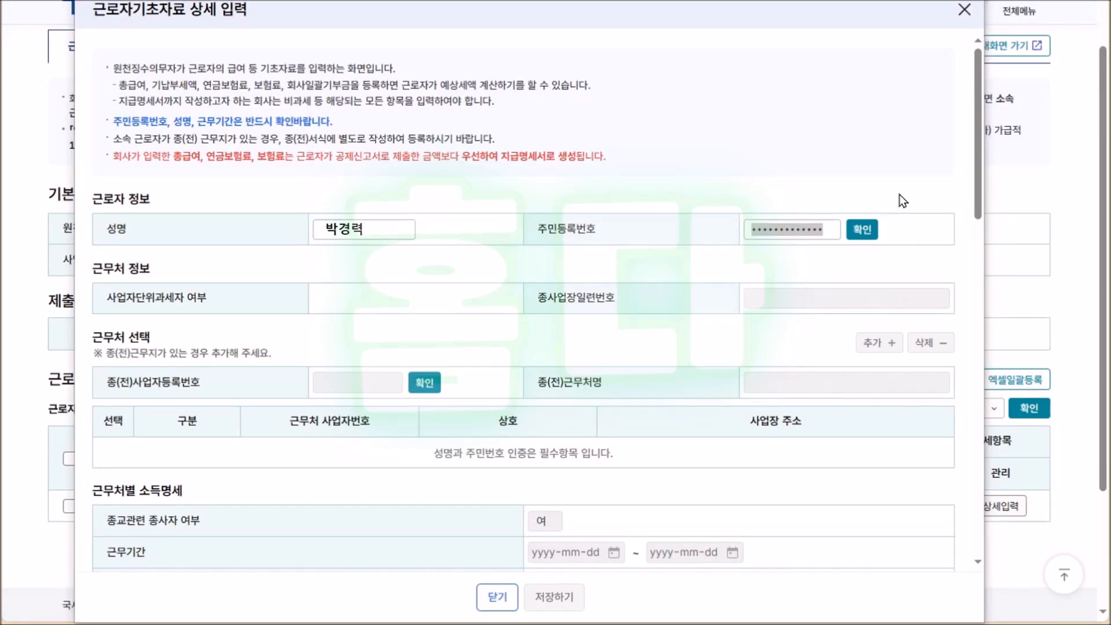
click(871, 230)
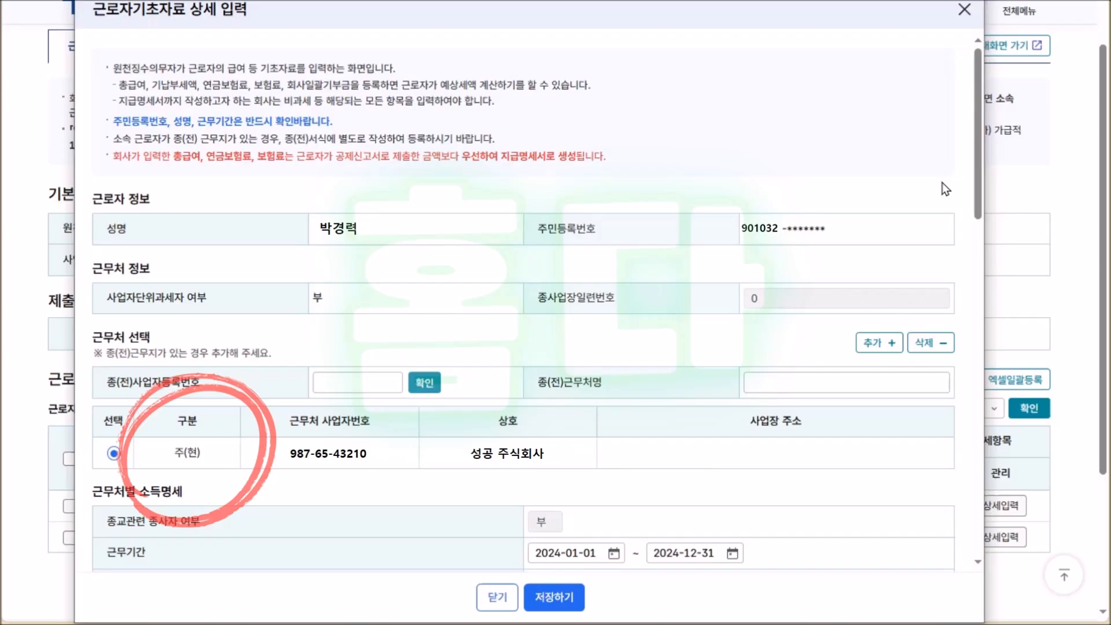
For the current workplace, enter start date 2024-10-01, salary 6,000,000, income tax 300,000, local tax 30,000, national pension 500,000 and health insurance 600,000.
scroll(828, 248, down, 7)
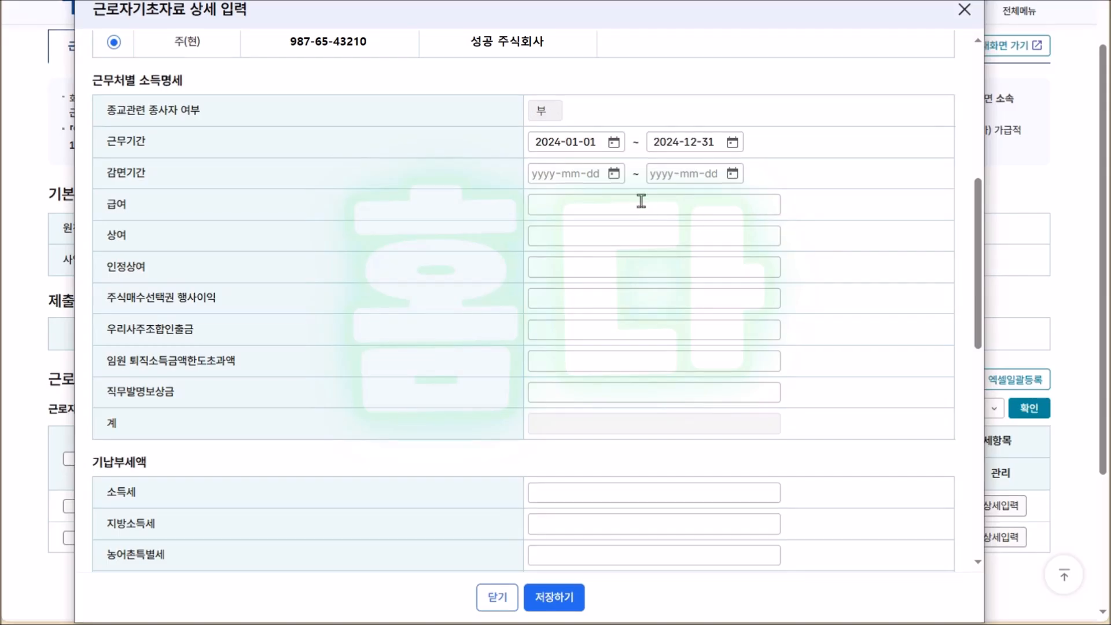
click(616, 148)
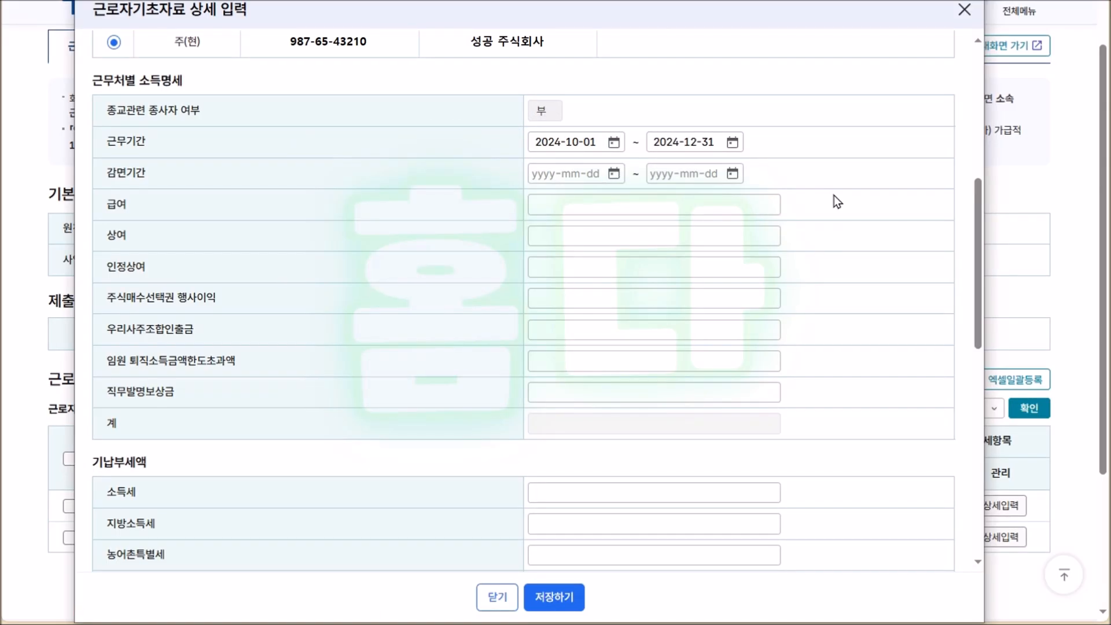
click(762, 206)
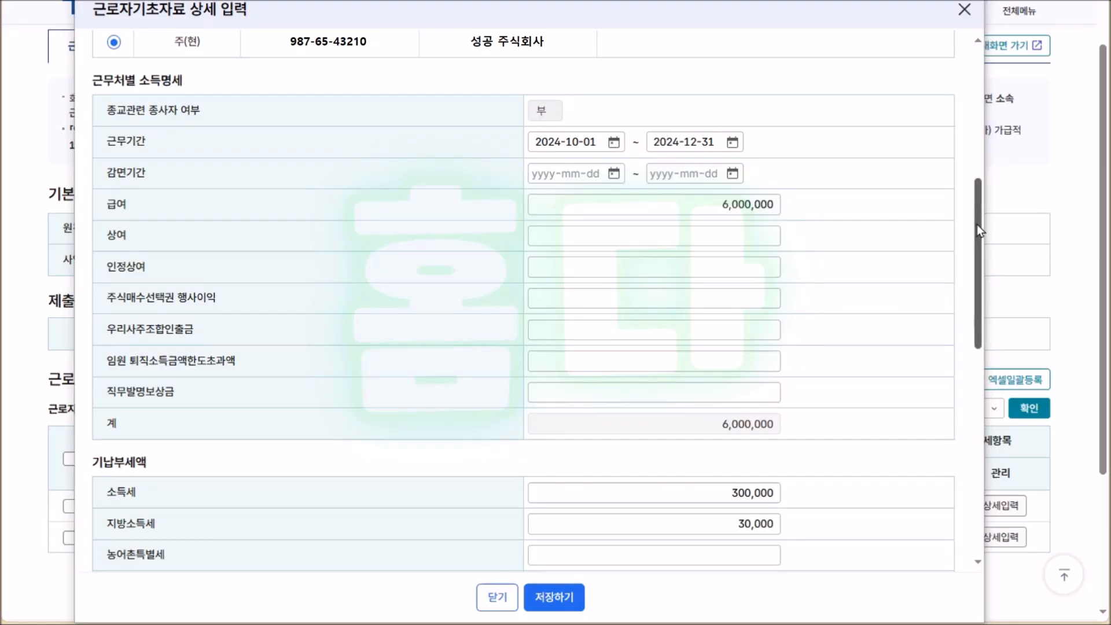
drag(977, 224, 972, 383)
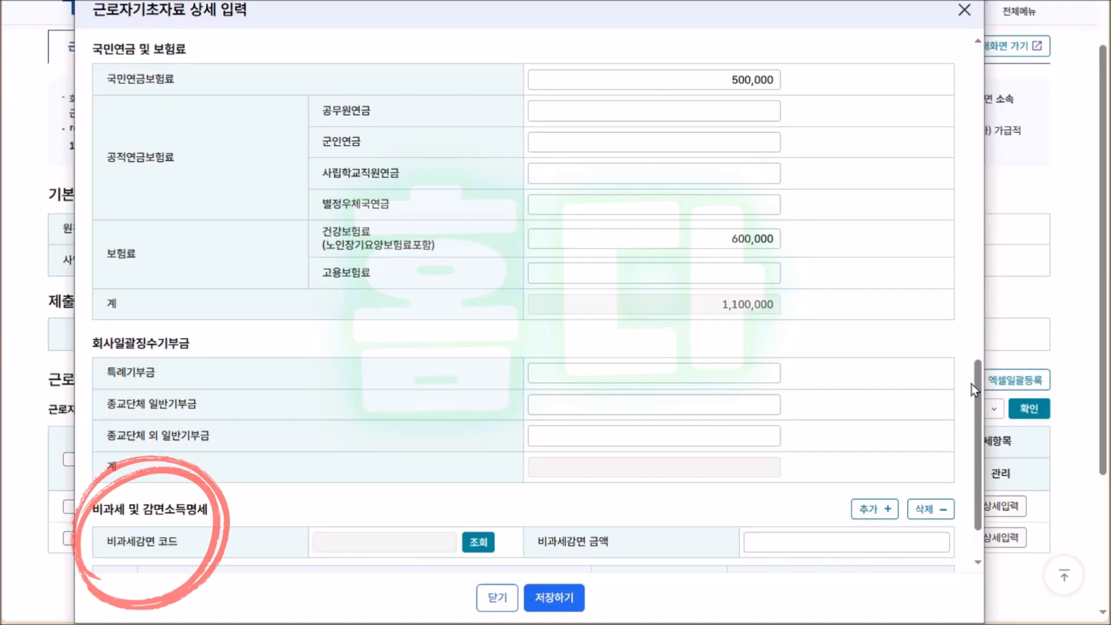
scroll(680, 533, down, 2)
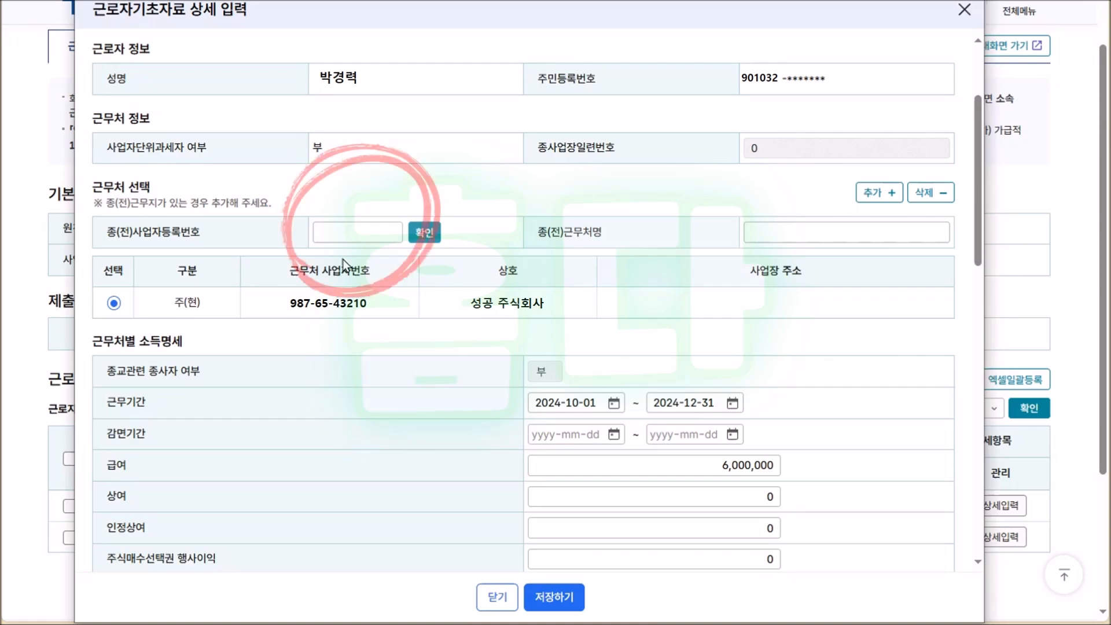
Add the former workplace 대박상사 to the worker's workplaces, entering and verifying its business registration number.
click(345, 230)
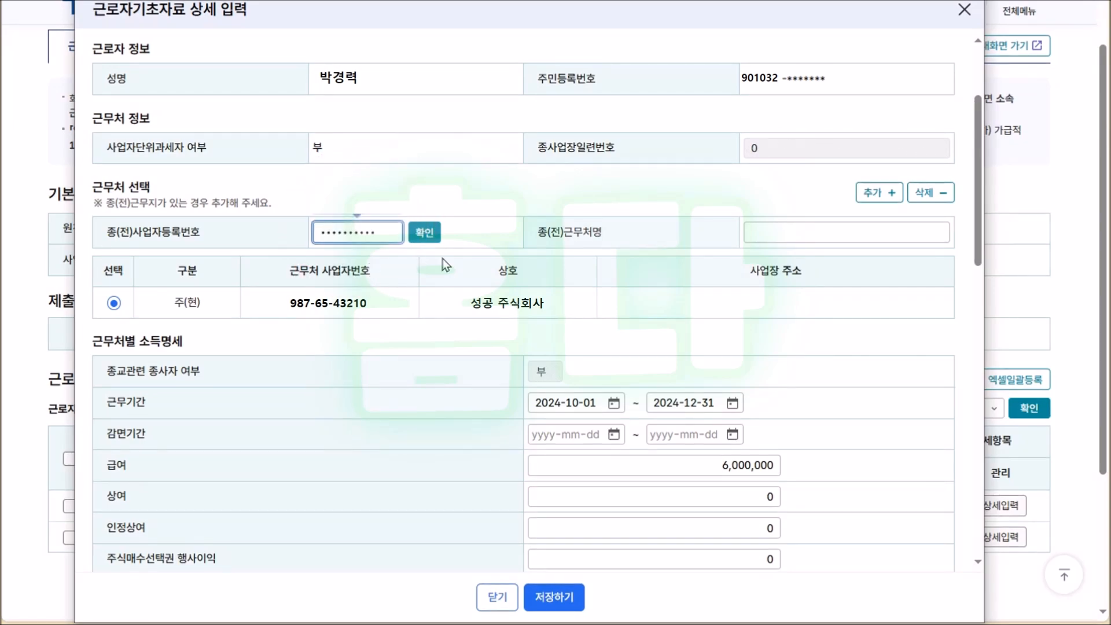
click(424, 232)
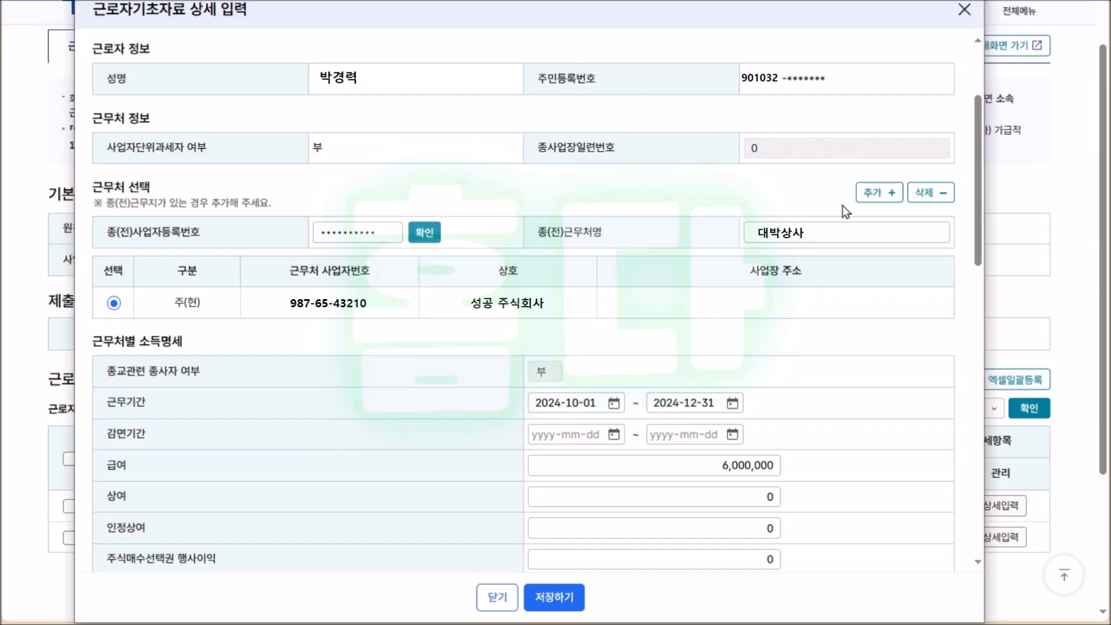
click(872, 193)
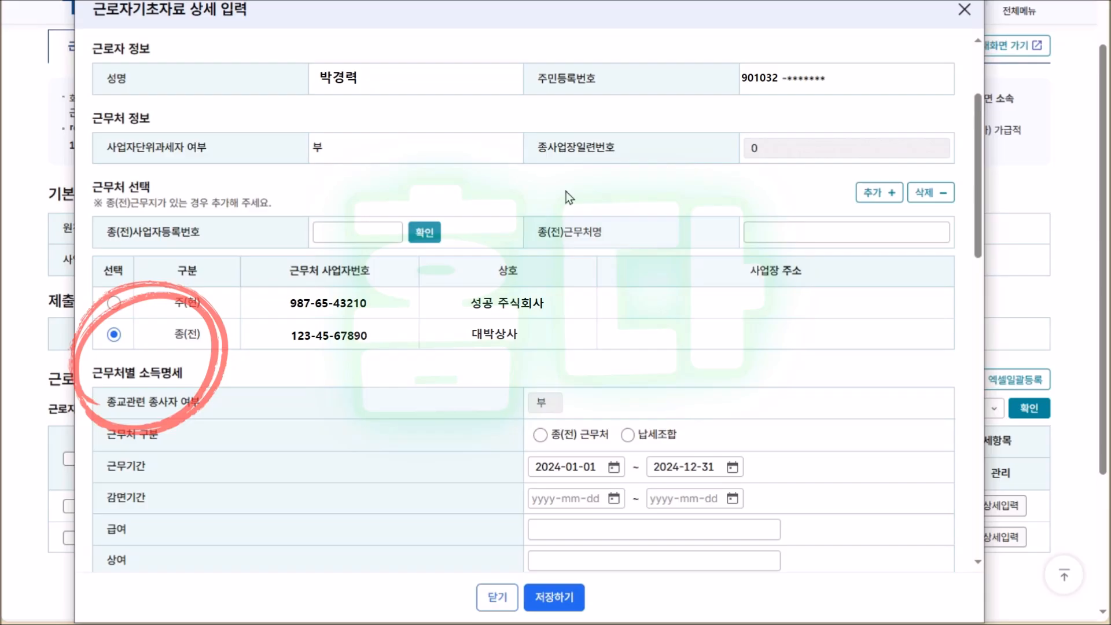
Classify the former workplace as 종(전) 근무처, set its work end date to 2024-03-31, and enter salary 6,000,000 and health insurance 600,000.
scroll(673, 102, down, 5)
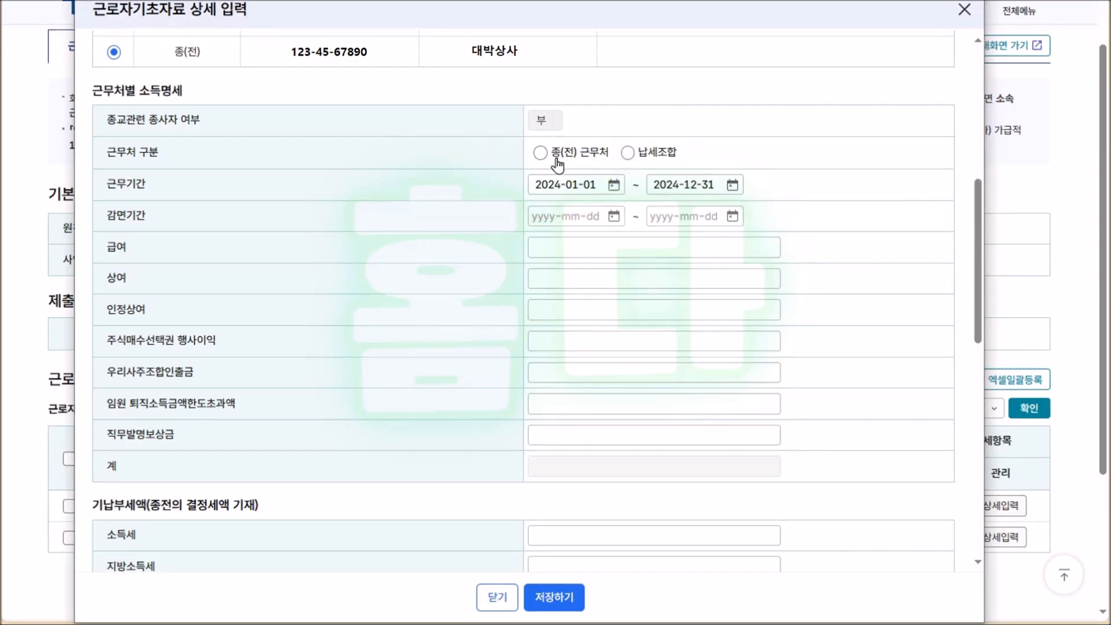
click(541, 155)
click(732, 185)
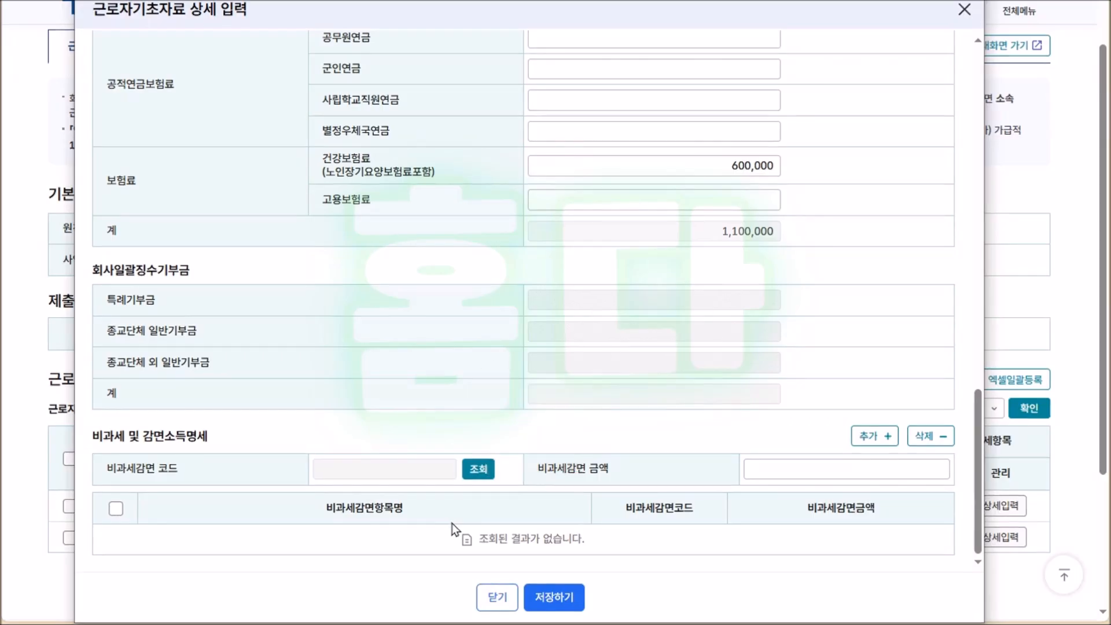
Add the non-taxable item P01 식사대 with amount 600,000 to the former workplace, and save and close the worker's details.
click(479, 469)
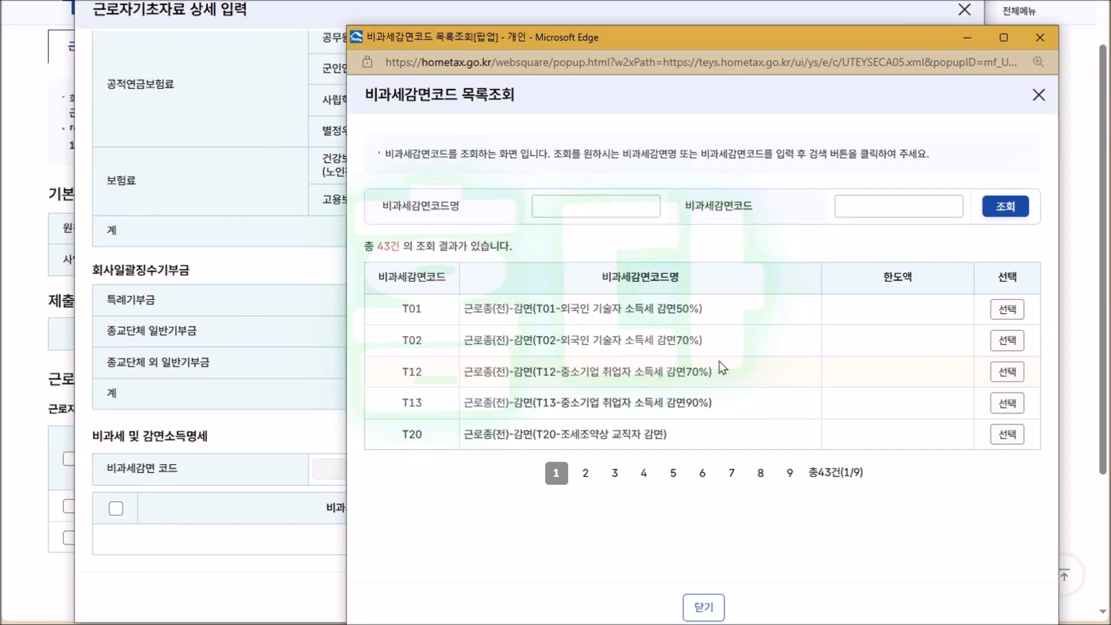
click(759, 478)
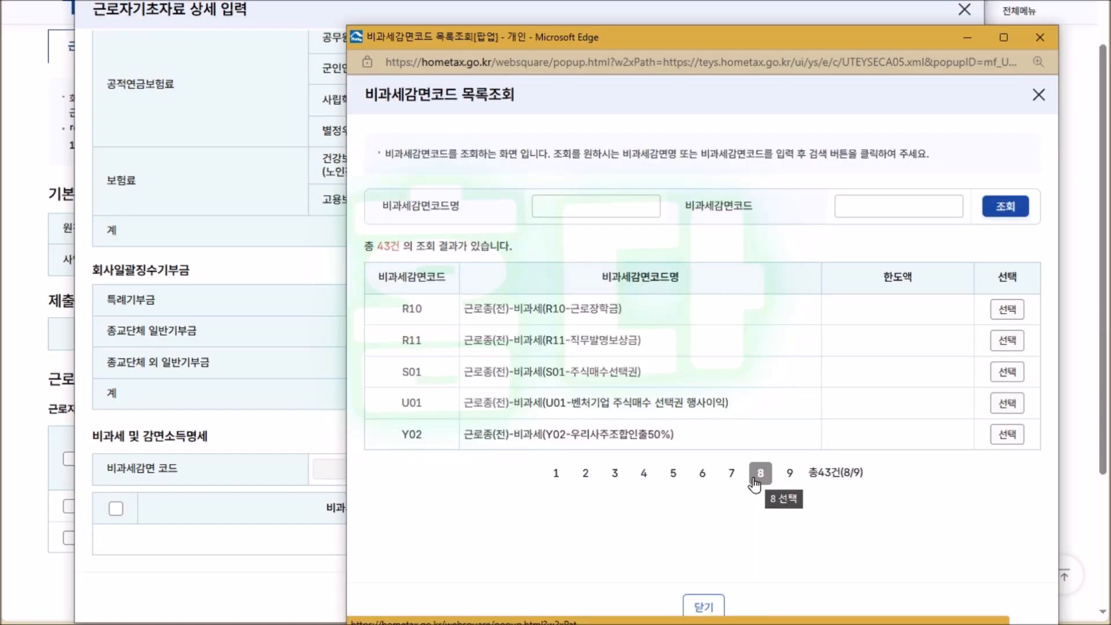
click(733, 478)
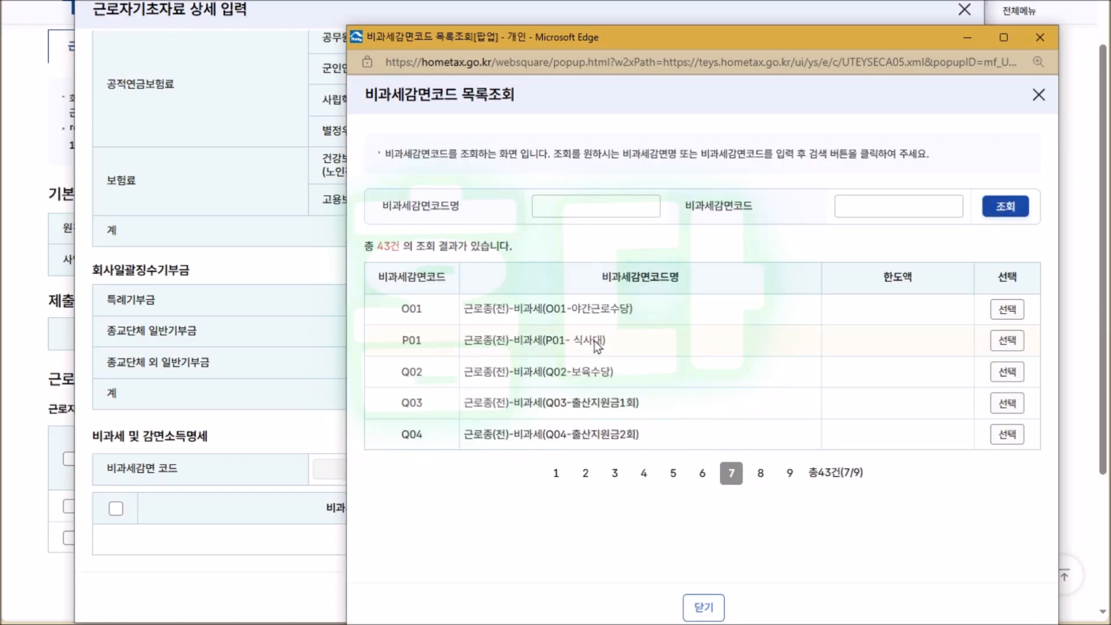
click(1007, 341)
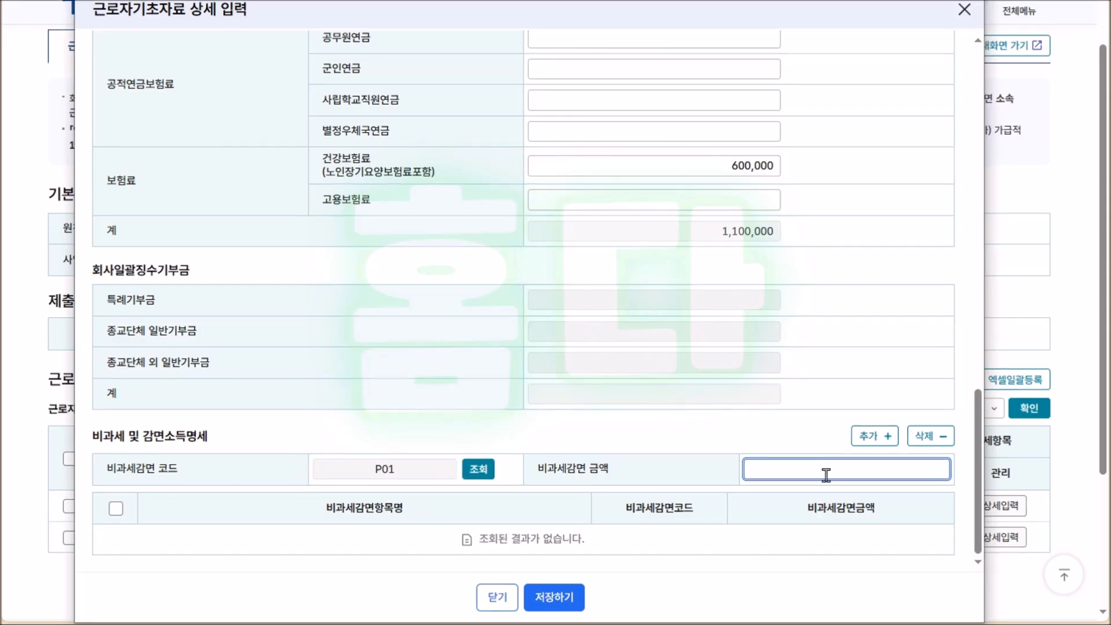
text(600,000)
click(847, 599)
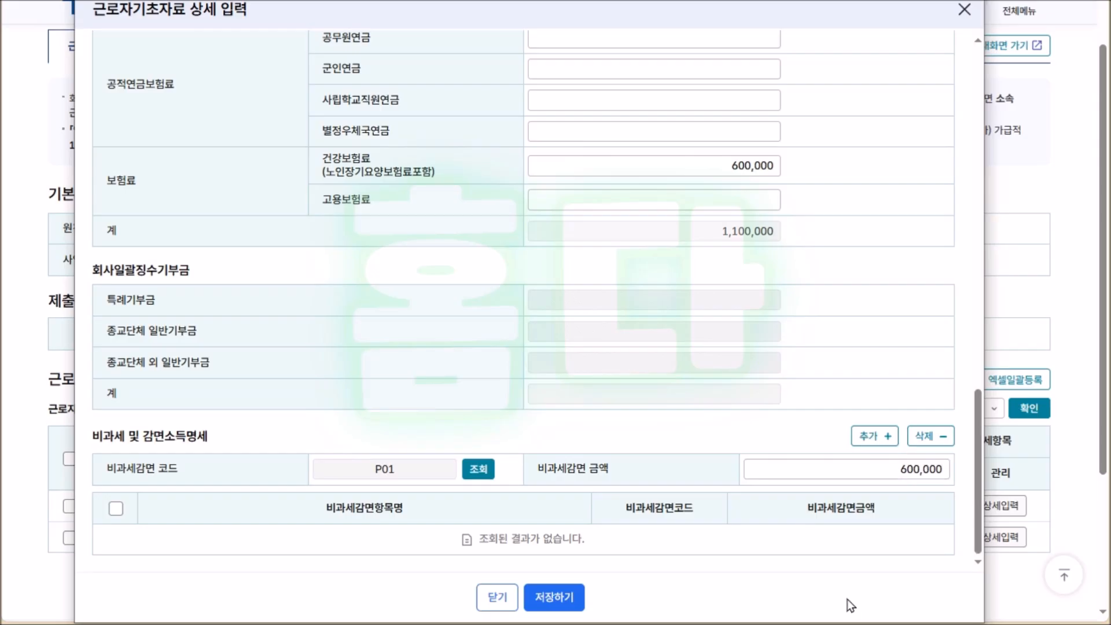
click(860, 441)
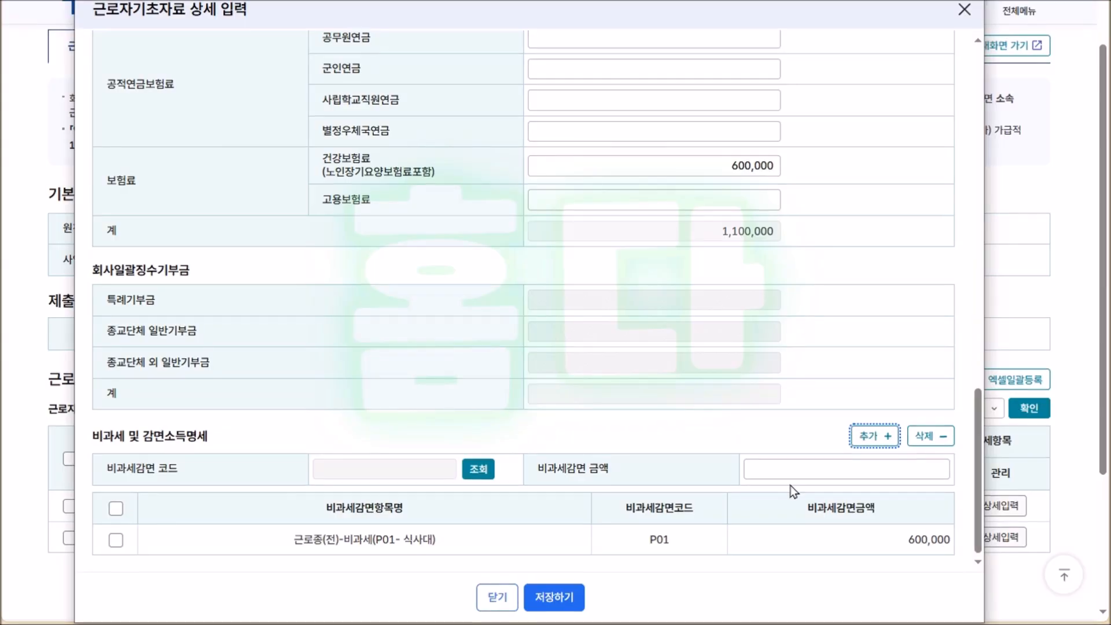
click(568, 603)
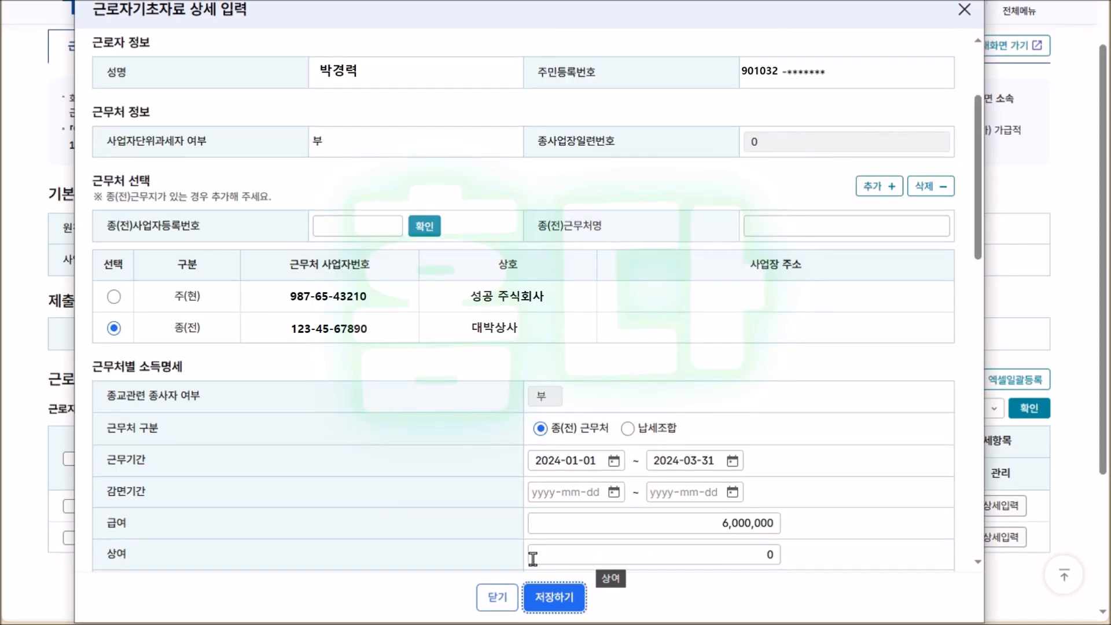
click(497, 597)
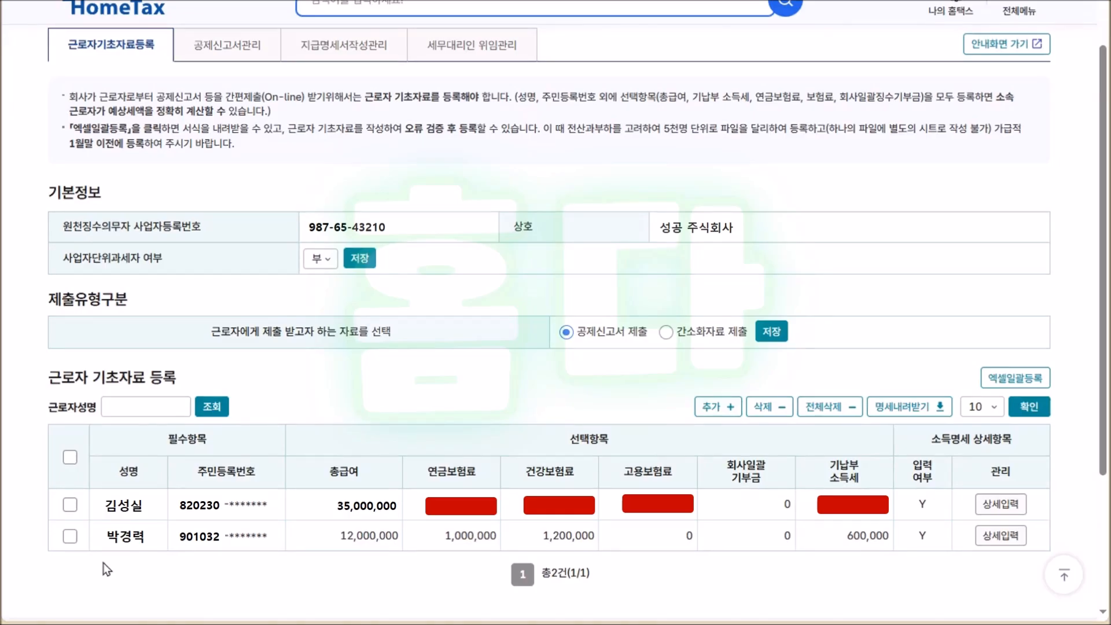
Delete the second worker's record from the 근로자 기초자료 list.
click(70, 537)
click(765, 407)
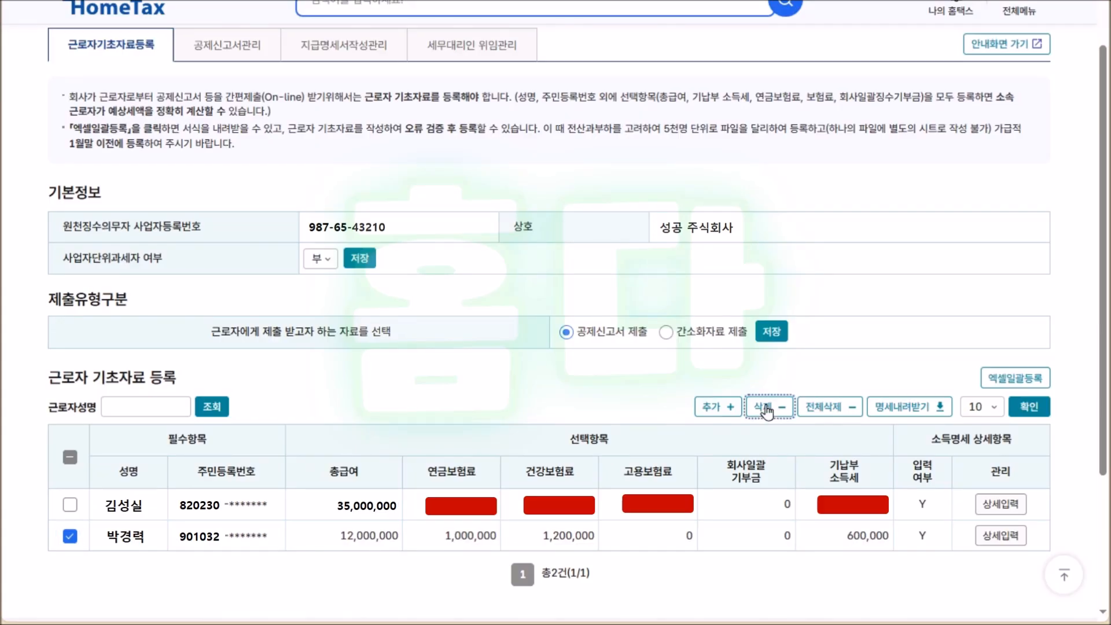